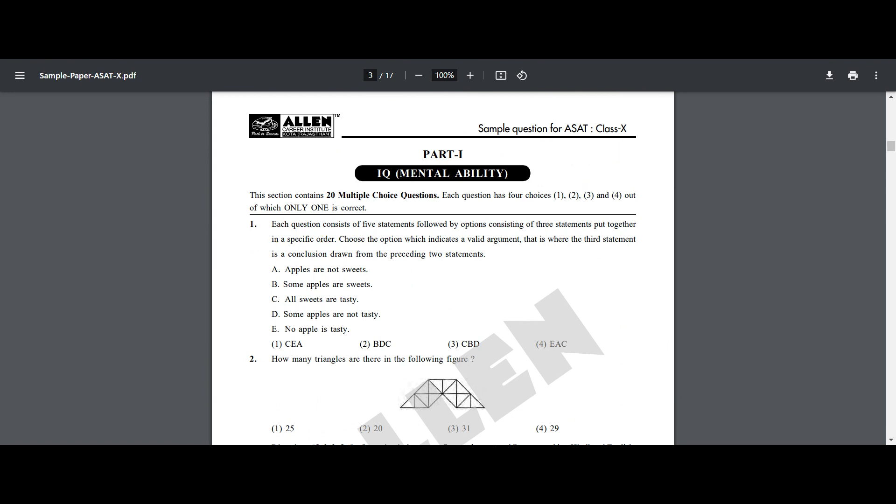
Step: Read through the IQ (Mental Ability) questions on page 3 of Sample-Paper-ASAT-X.pdf
{"action": "scroll", "coordinate": [361, 237], "scroll_direction": "down", "scroll_amount": 10}
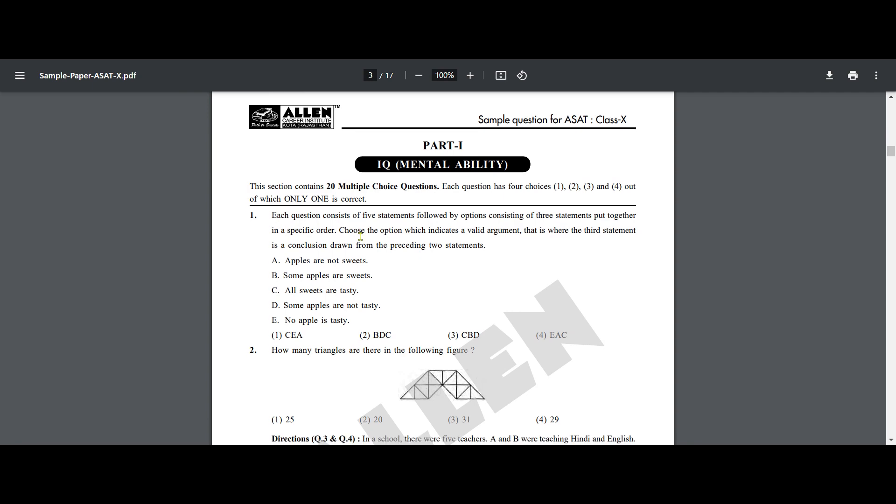
{"action": "scroll", "coordinate": [360, 236], "scroll_direction": "up", "scroll_amount": 5}
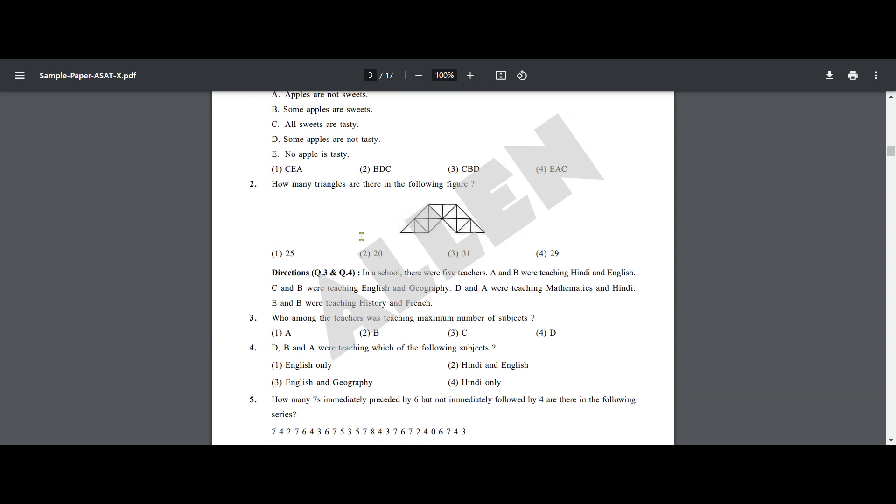
{"action": "scroll", "coordinate": [363, 235], "scroll_direction": "up", "scroll_amount": 1}
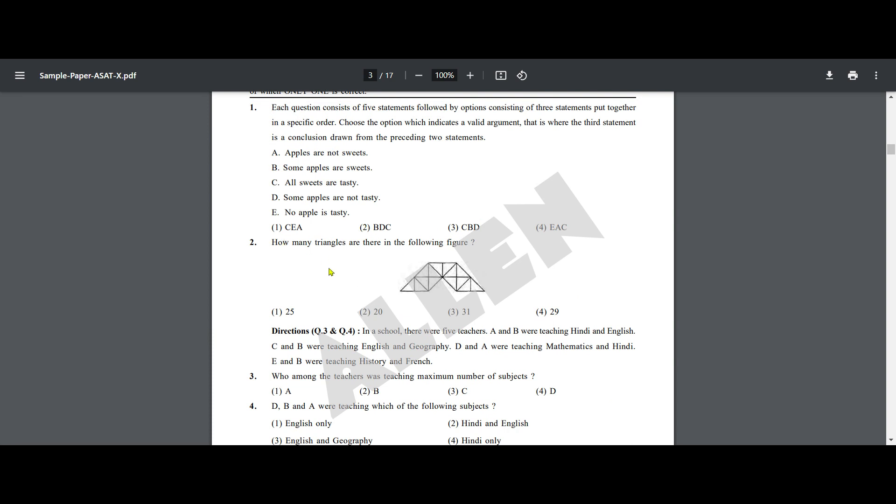
{"action": "scroll", "coordinate": [293, 268], "scroll_direction": "down", "scroll_amount": 2}
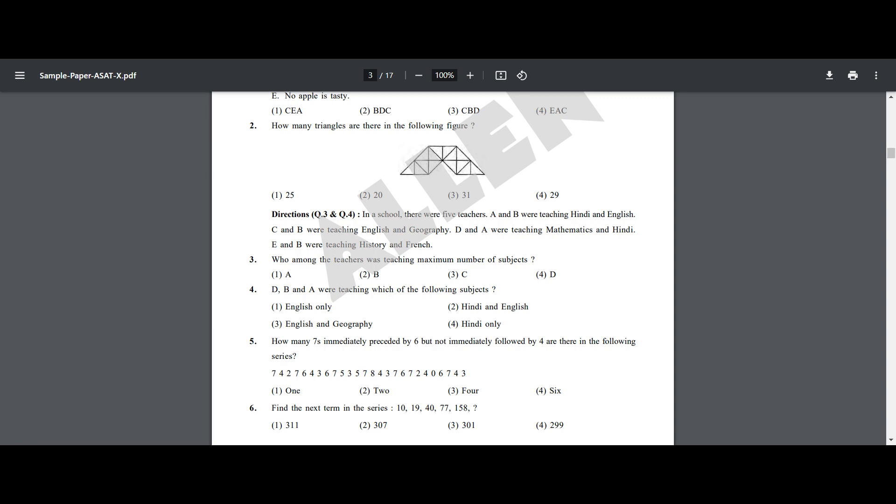
{"action": "scroll", "coordinate": [379, 284], "scroll_direction": "up", "scroll_amount": 4}
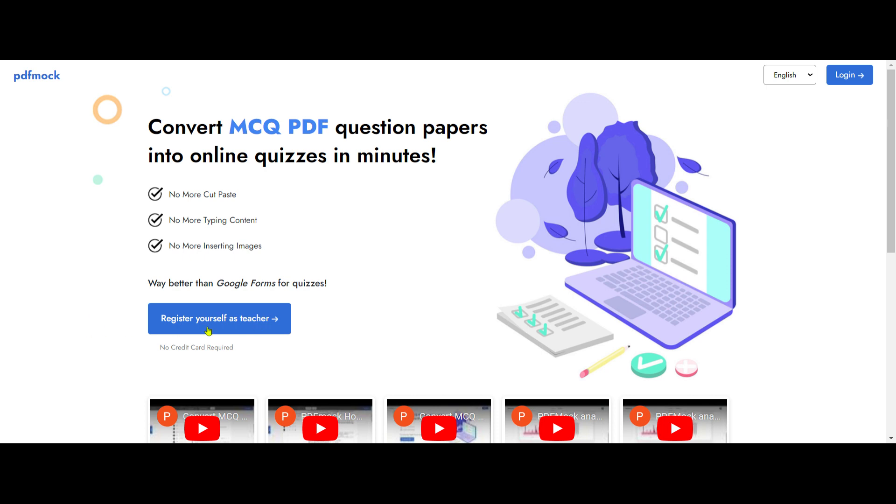
{"action": "left_click", "coordinate": [209, 327]}
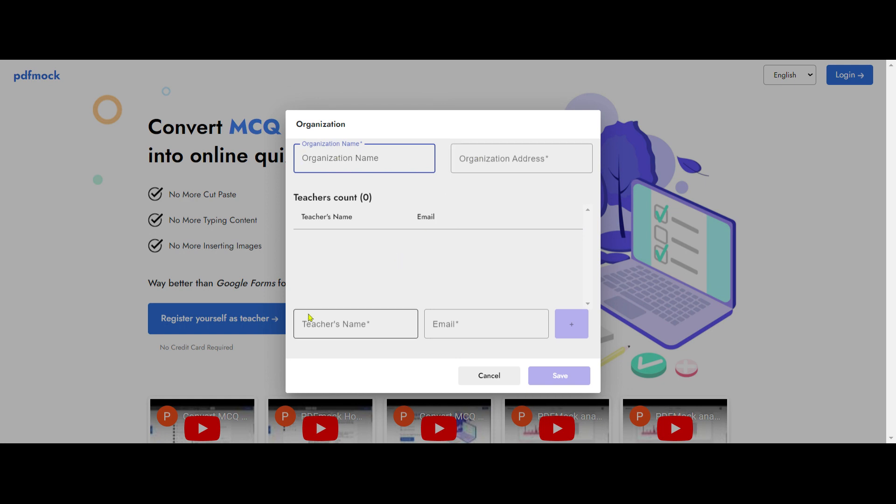
{"action": "left_click", "coordinate": [303, 322]}
{"action": "left_click", "coordinate": [449, 323]}
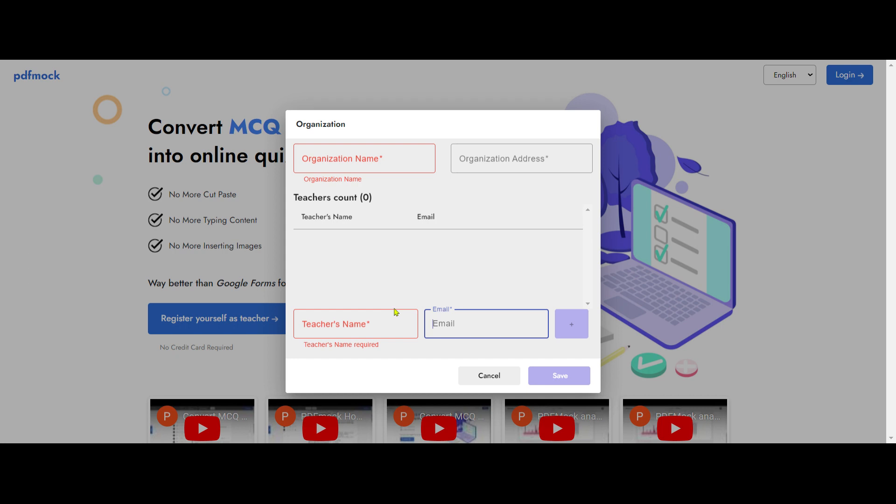
{"action": "left_click", "coordinate": [479, 379]}
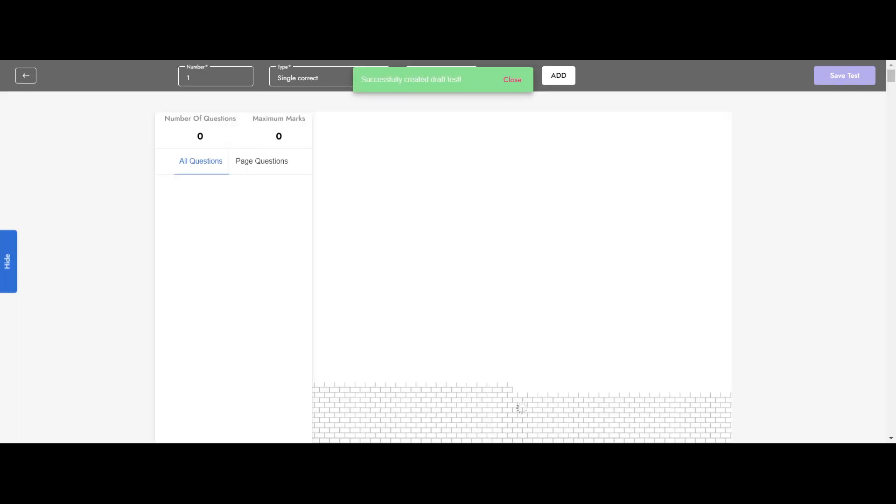
Step: For question 1 in Part-I, keep the Single correct type and set the marking scheme to 3 for correct and -1 for incorrect answers
{"action": "scroll", "coordinate": [475, 284], "scroll_direction": "down", "scroll_amount": 10}
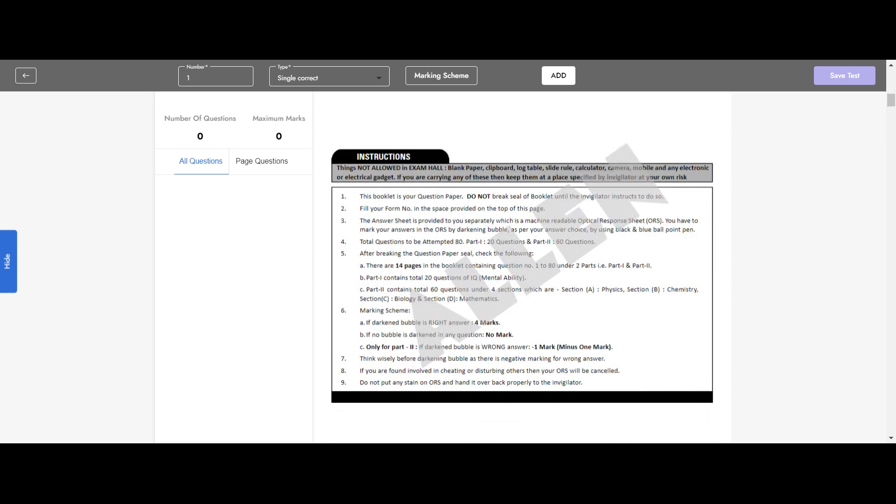
{"action": "scroll", "coordinate": [473, 284], "scroll_direction": "down", "scroll_amount": 7}
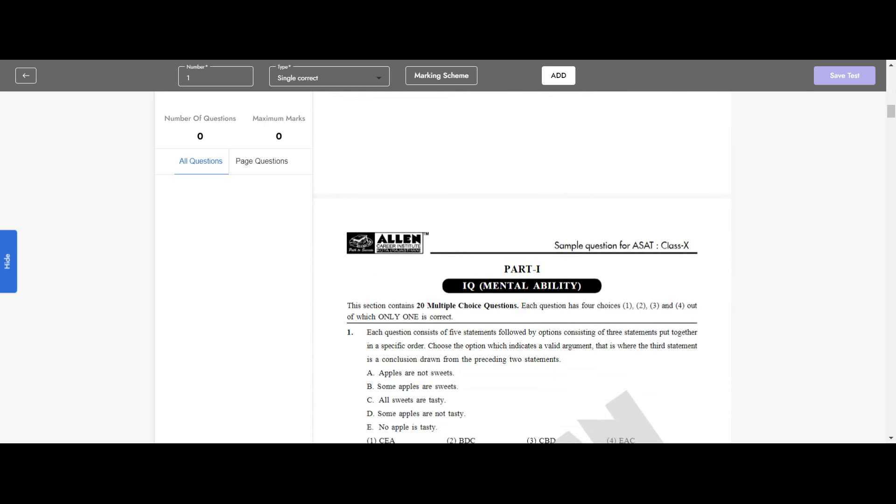
{"action": "scroll", "coordinate": [479, 283], "scroll_direction": "down", "scroll_amount": 1}
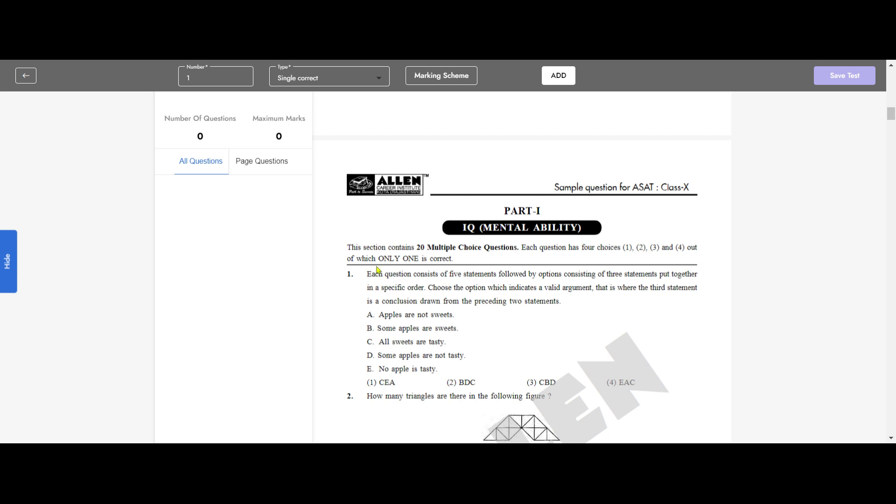
{"action": "scroll", "coordinate": [401, 296], "scroll_direction": "down", "scroll_amount": 1}
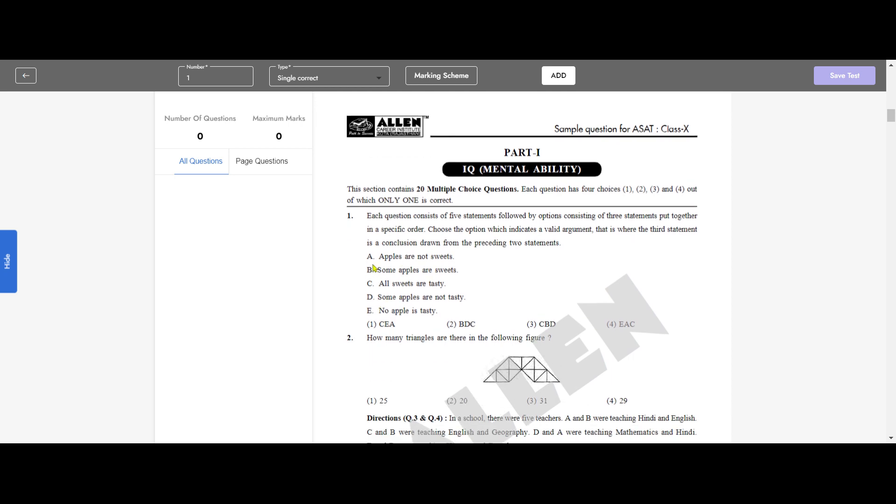
{"action": "left_click", "coordinate": [381, 83]}
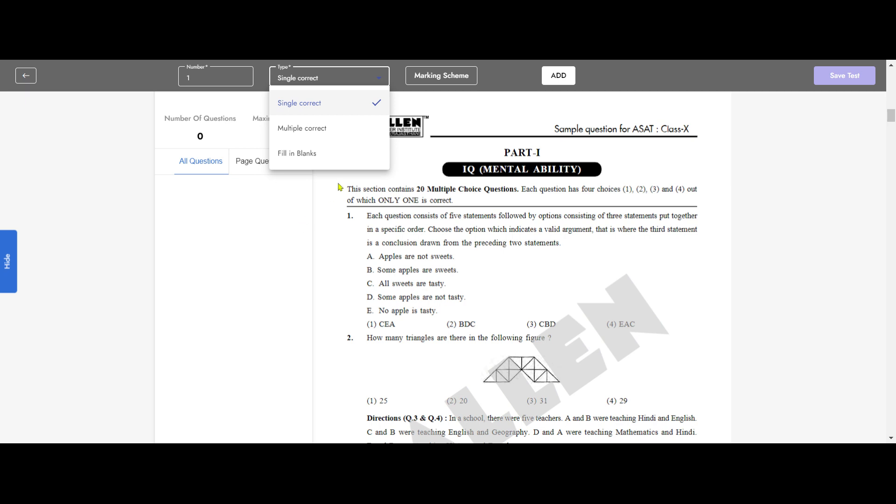
{"action": "left_click", "coordinate": [443, 108]}
{"action": "left_click", "coordinate": [443, 87]}
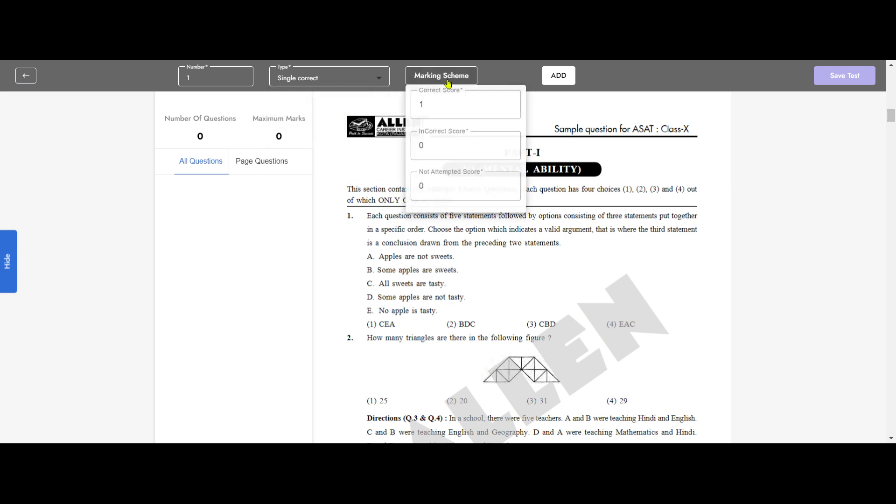
{"action": "left_click", "coordinate": [510, 102]}
{"action": "left_click", "coordinate": [510, 103]}
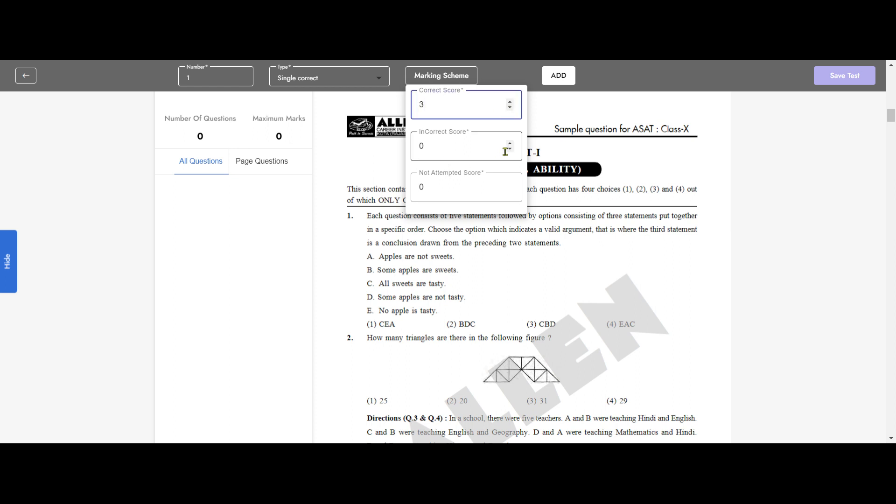
{"action": "left_click", "coordinate": [510, 148]}
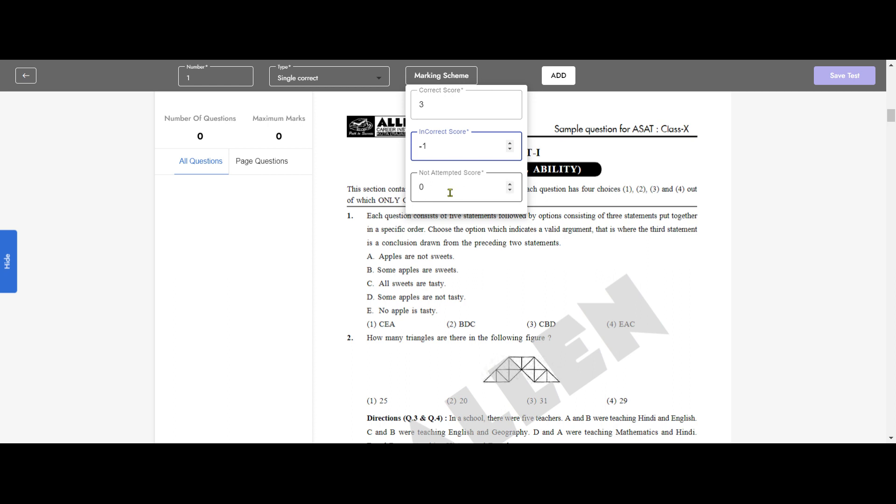
{"action": "left_click", "coordinate": [718, 166]}
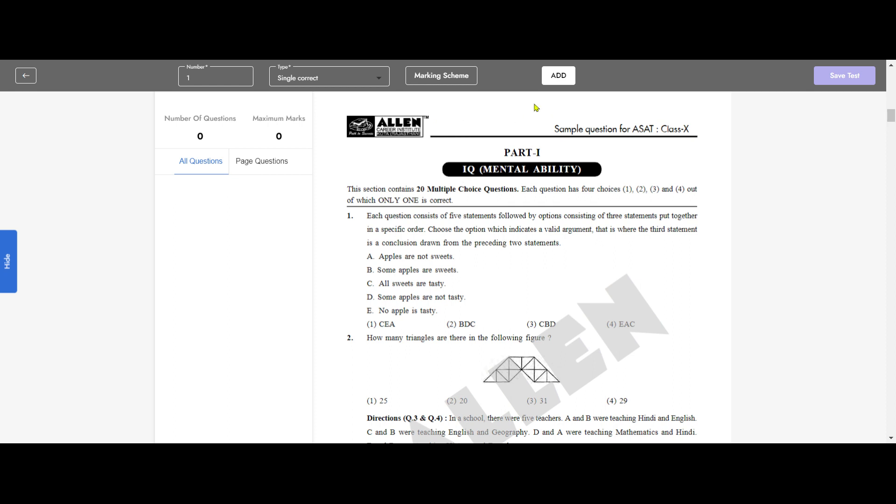
Step: Add question 1 with markers on its four answer options, set option 2 (BDC) as the correct answer, and save the question
{"action": "left_click", "coordinate": [558, 75]}
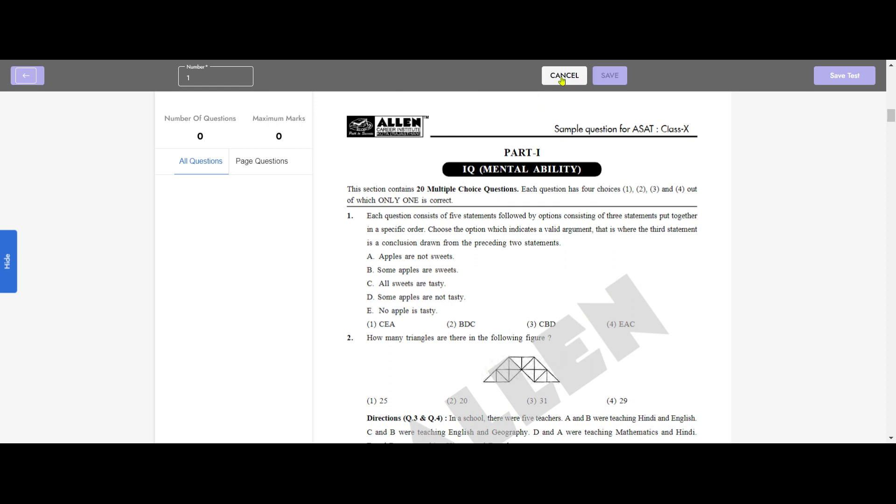
{"action": "scroll", "coordinate": [407, 256], "scroll_direction": "down", "scroll_amount": 1}
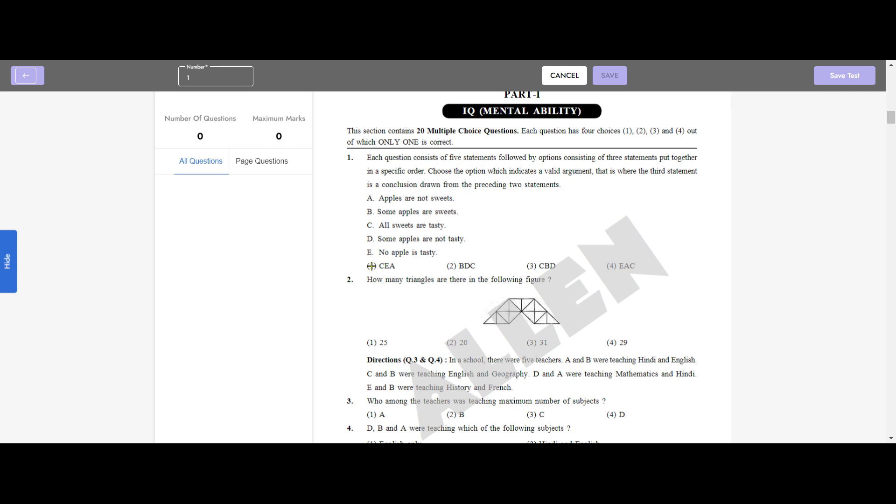
{"action": "left_click", "coordinate": [451, 266]}
{"action": "left_click", "coordinate": [531, 266]}
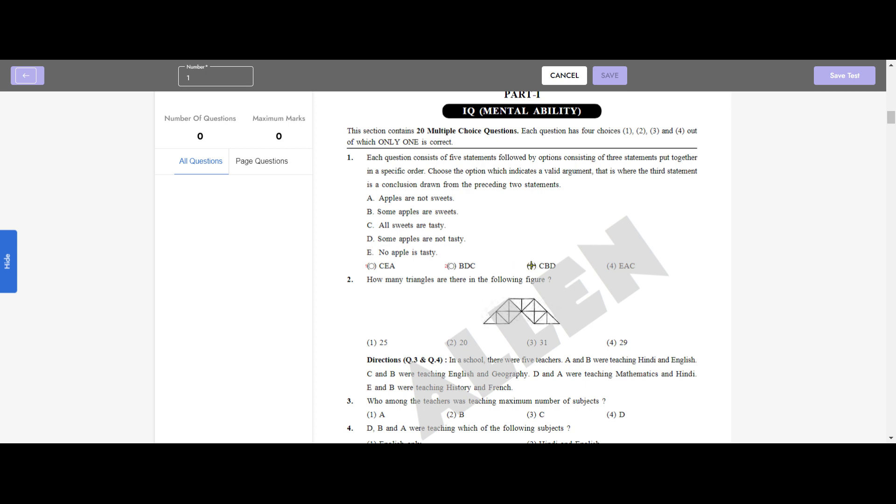
{"action": "left_click", "coordinate": [611, 266]}
{"action": "left_click", "coordinate": [452, 267]}
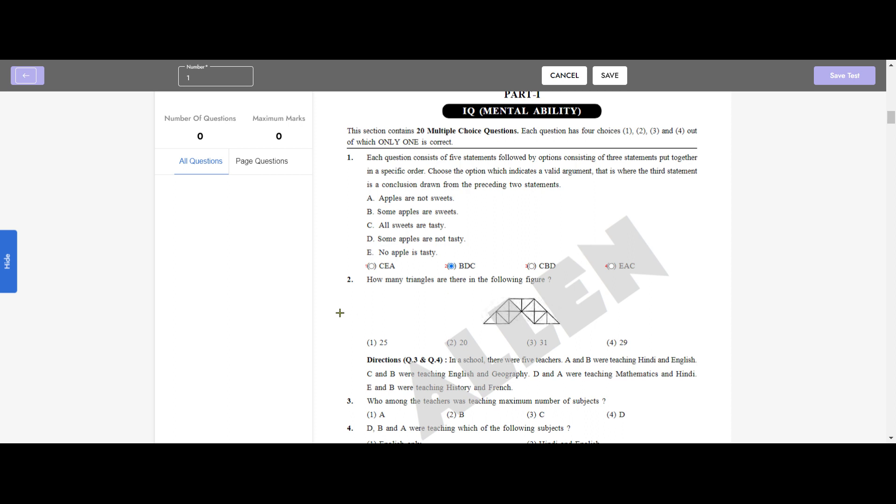
{"action": "left_click", "coordinate": [606, 80]}
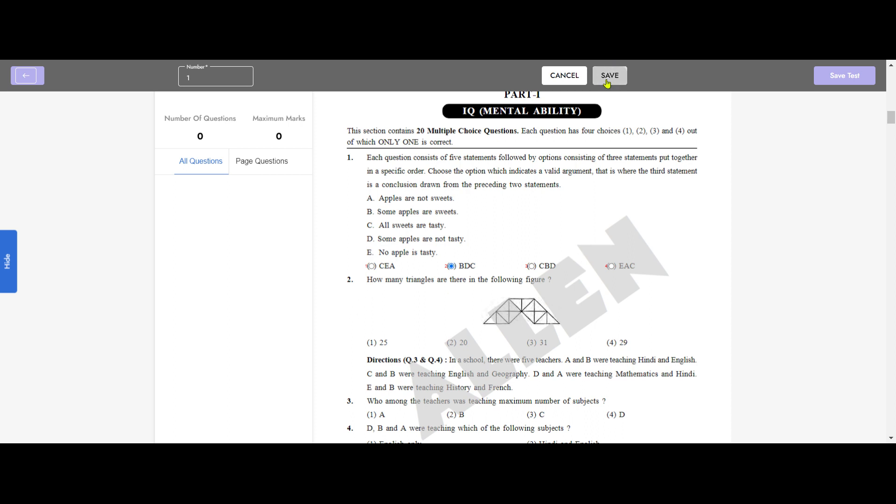
{"action": "left_click", "coordinate": [300, 193]}
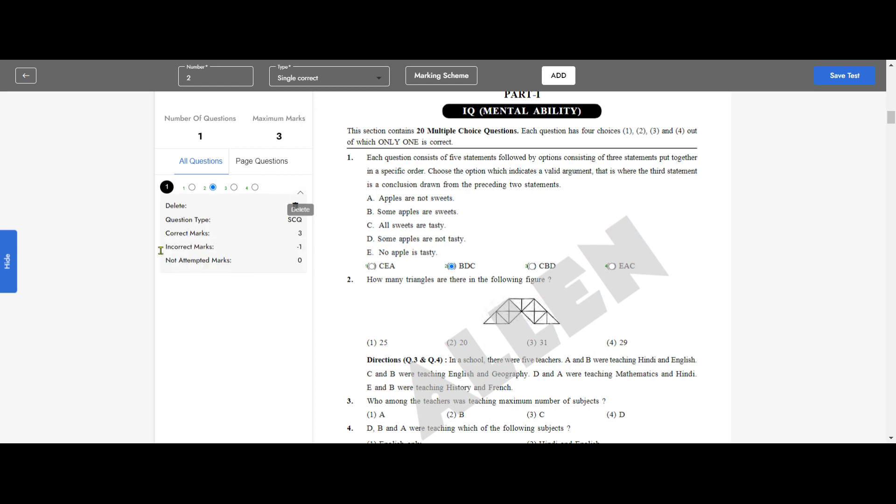
{"action": "left_click", "coordinate": [301, 194]}
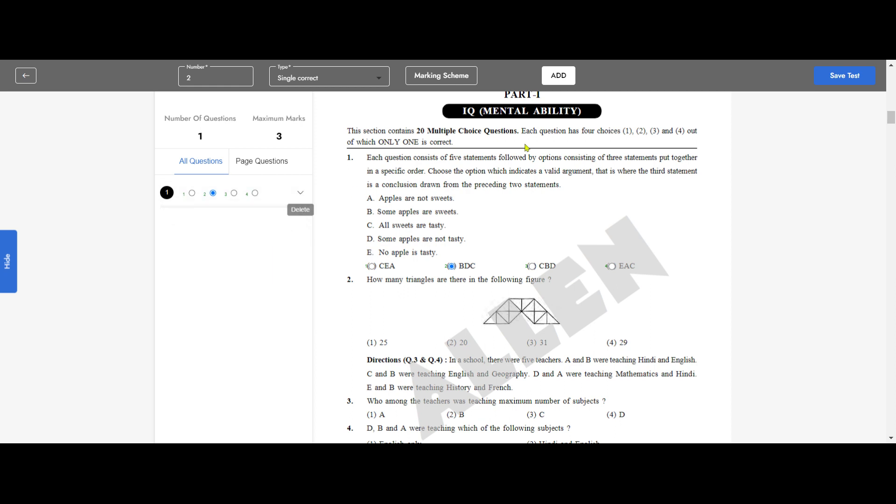
Step: Add question 2 with markers on its four answer options, set option 4 (29) as the correct answer, and save the question
{"action": "left_click", "coordinate": [560, 77]}
{"action": "scroll", "coordinate": [439, 257], "scroll_direction": "down", "scroll_amount": 2}
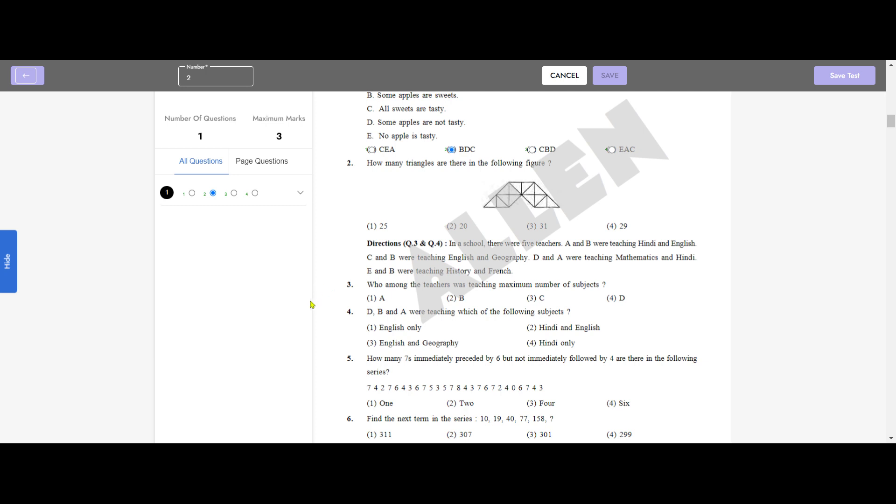
{"action": "left_click", "coordinate": [371, 226]}
{"action": "left_click", "coordinate": [452, 226]}
{"action": "left_click", "coordinate": [532, 226]}
{"action": "left_click", "coordinate": [612, 226]}
{"action": "left_click", "coordinate": [612, 226]}
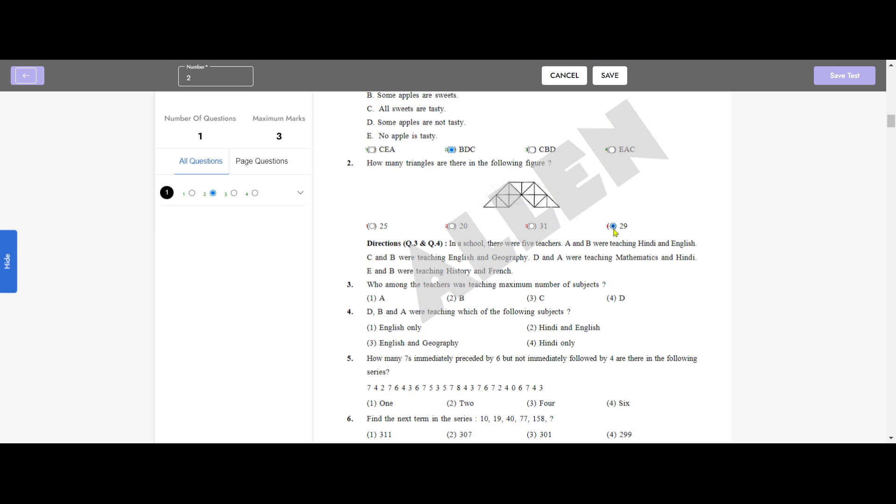
{"action": "left_click", "coordinate": [611, 76]}
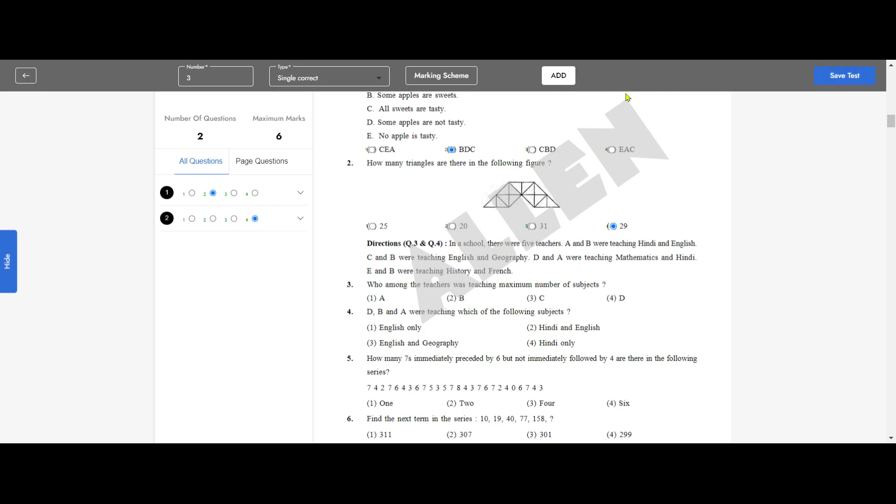
Step: Review the question type and marks of question 2 and check the option markers on the question page
{"action": "left_click", "coordinate": [301, 220]}
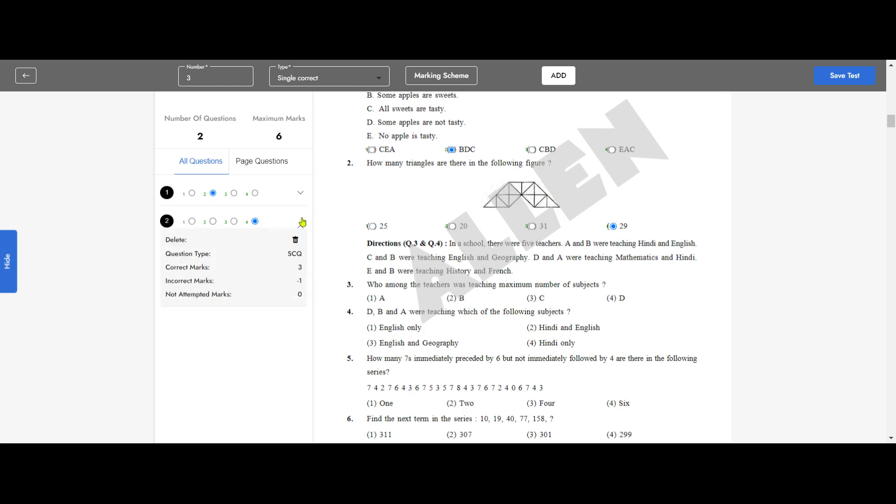
{"action": "left_click", "coordinate": [300, 225]}
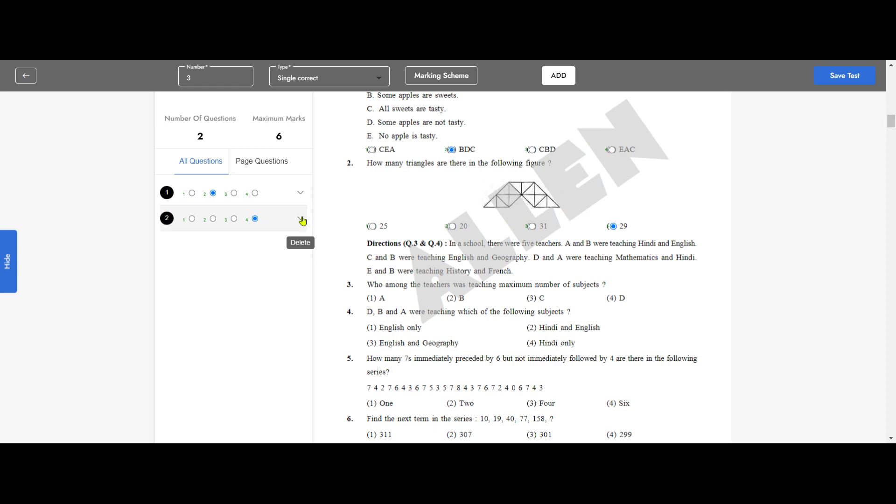
{"action": "left_click", "coordinate": [302, 221]}
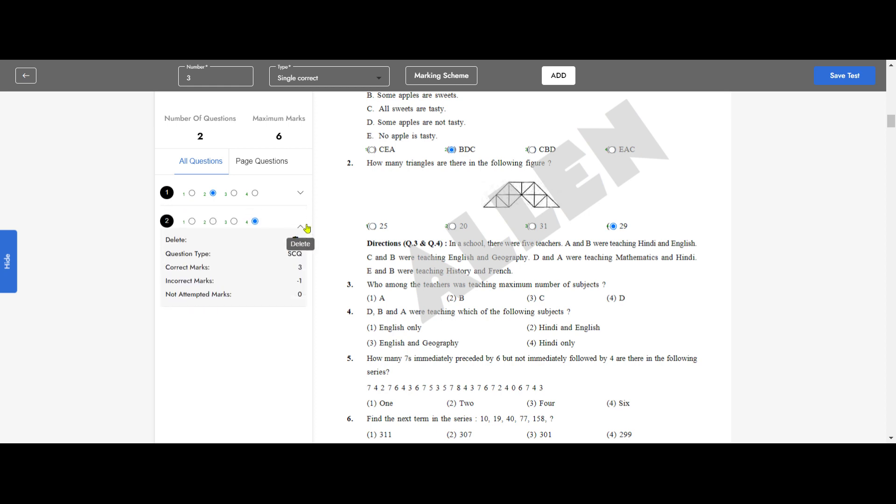
{"action": "left_click", "coordinate": [303, 227]}
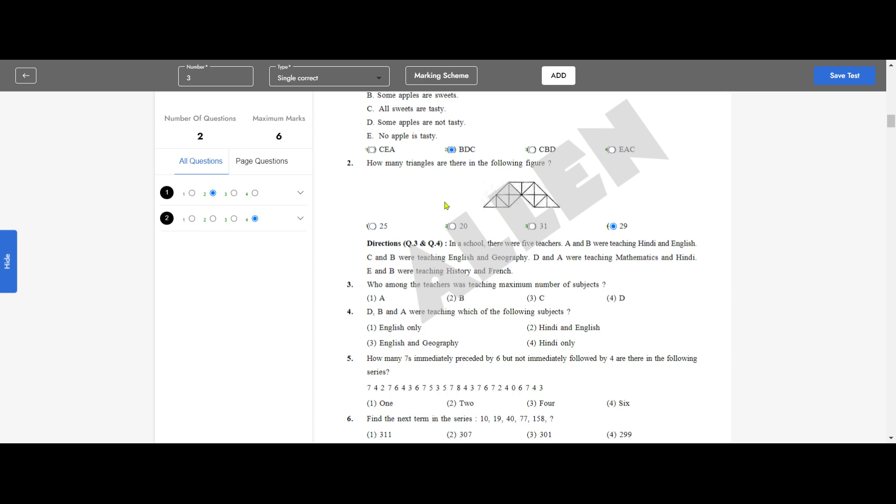
{"action": "scroll", "coordinate": [503, 243], "scroll_direction": "down", "scroll_amount": 5}
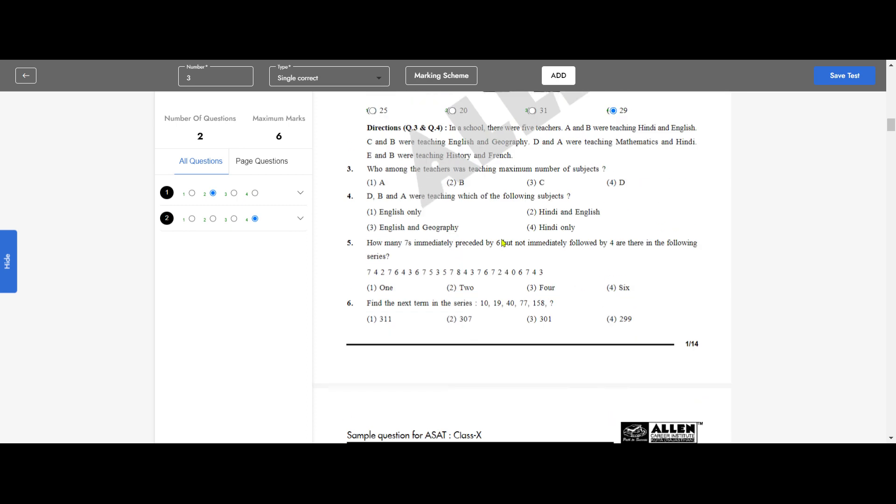
{"action": "scroll", "coordinate": [503, 243], "scroll_direction": "up", "scroll_amount": 6}
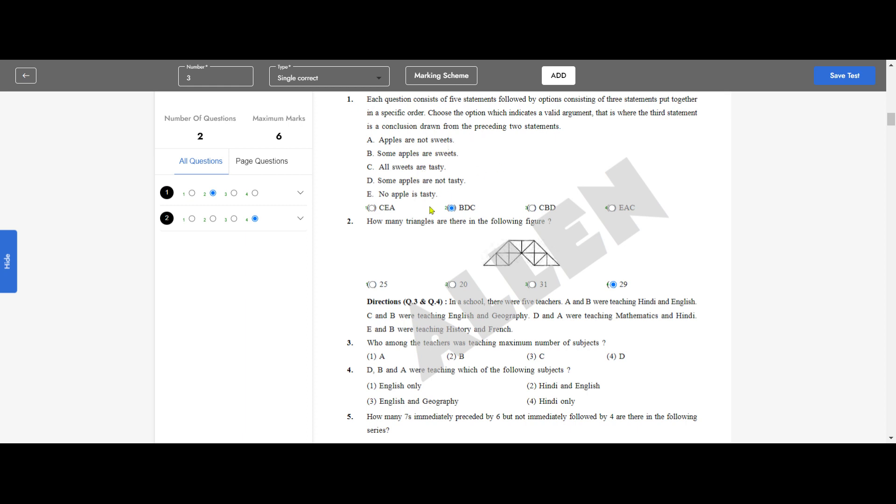
{"action": "scroll", "coordinate": [532, 221], "scroll_direction": "up", "scroll_amount": 3}
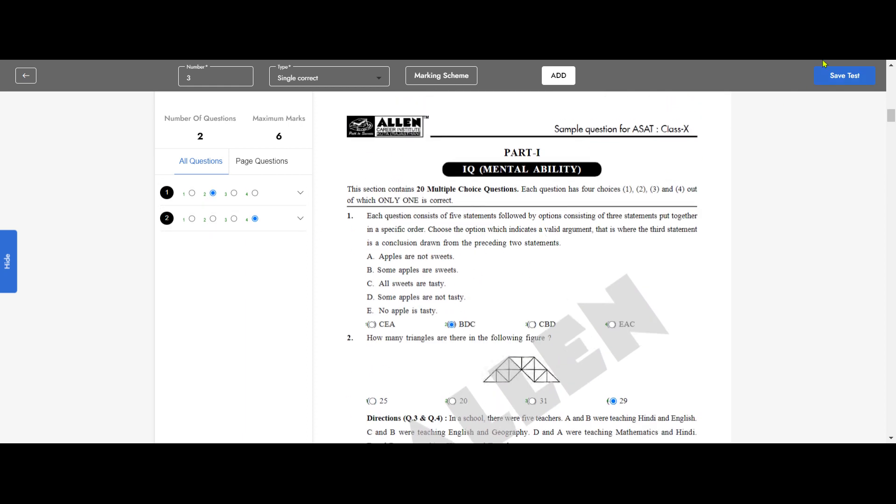
Step: Fill in the save details for the test: title and description Allen Mock Test, duration 120 minutes
{"action": "left_click", "coordinate": [842, 78]}
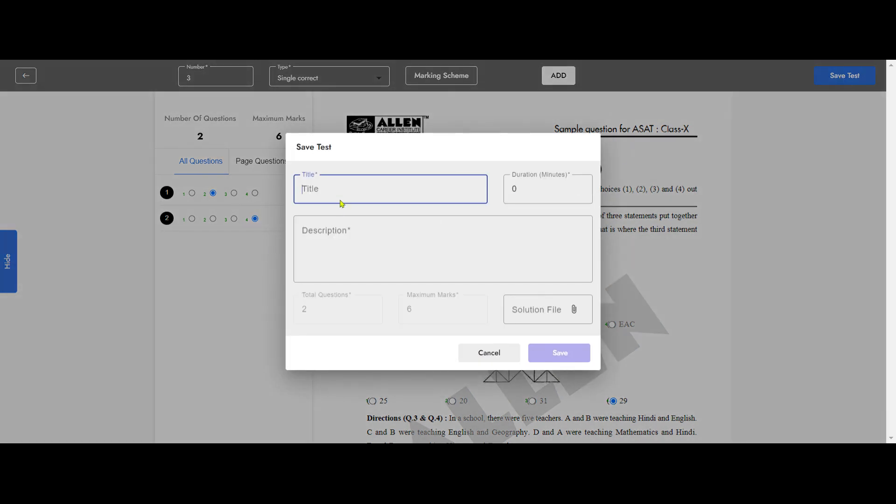
{"action": "type", "text": "Allen Mock Test"}
{"action": "left_click_drag", "start_coordinate": [372, 189], "coordinate": [287, 198]}
{"action": "key", "text": "ctrl+c"}
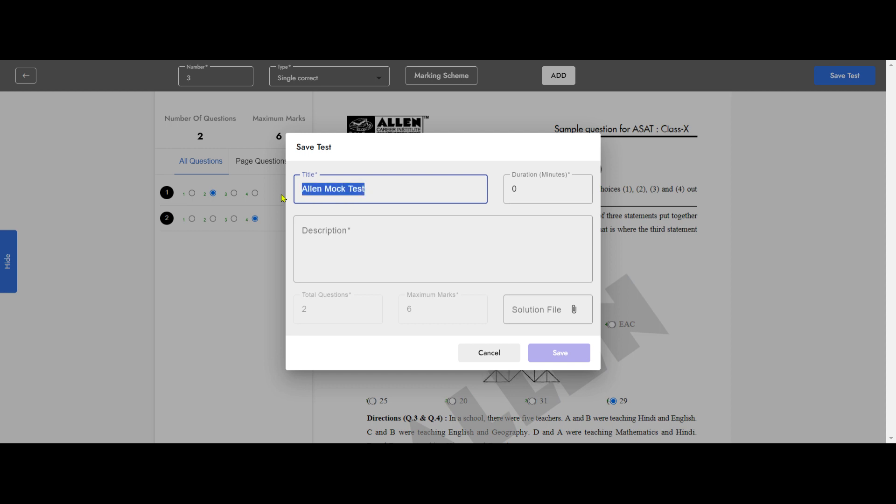
{"action": "left_click", "coordinate": [402, 228]}
{"action": "key", "text": "ctrl+v"}
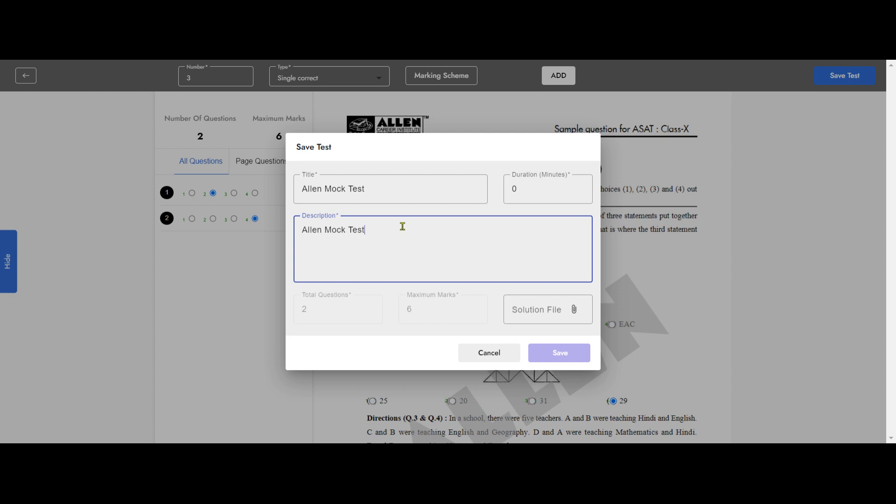
{"action": "double_click", "coordinate": [528, 196]}
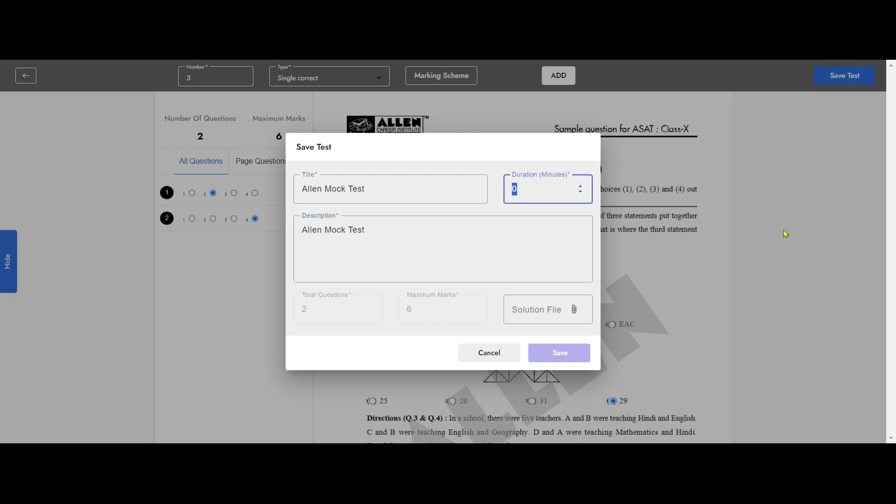
{"action": "type", "text": "120"}
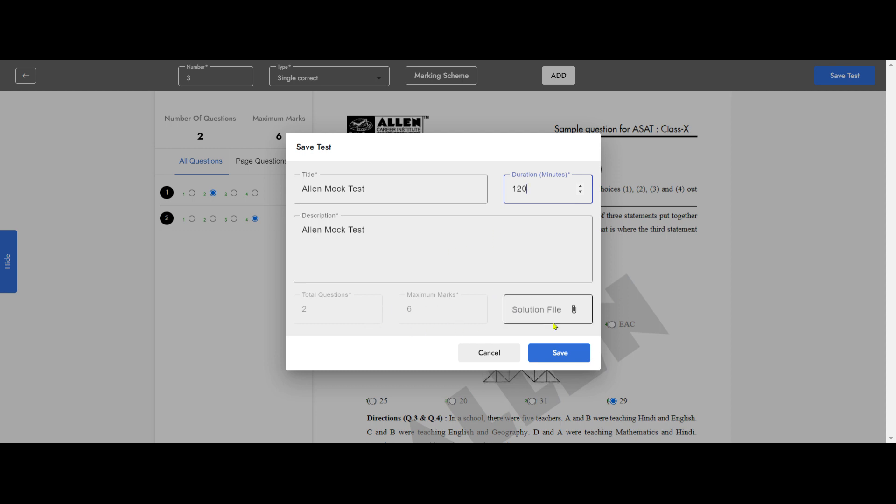
Step: Attach the sample paper file as the solution file and save the test
{"action": "left_click", "coordinate": [576, 310]}
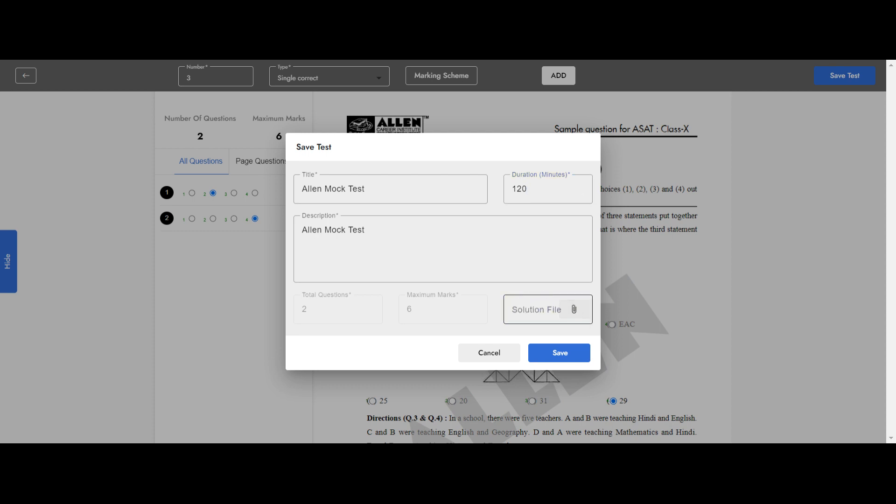
{"action": "left_click", "coordinate": [738, 318]}
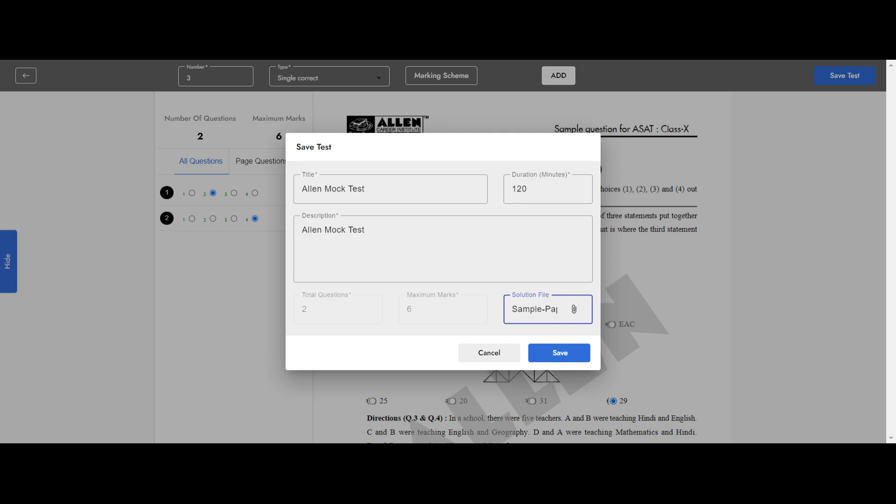
{"action": "left_click", "coordinate": [569, 353]}
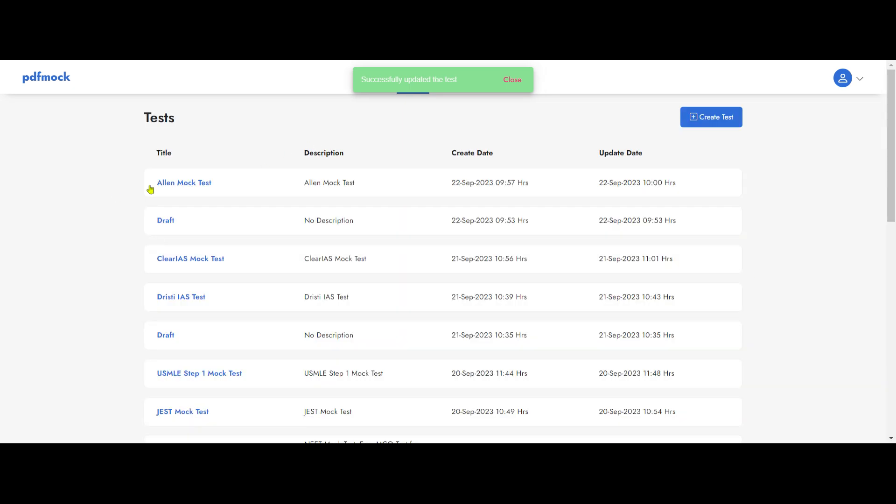
Step: Expand the details of Allen Mock Test and look at its sharing form without sharing the test
{"action": "left_click", "coordinate": [157, 187]}
{"action": "scroll", "coordinate": [404, 200], "scroll_direction": "up", "scroll_amount": 2}
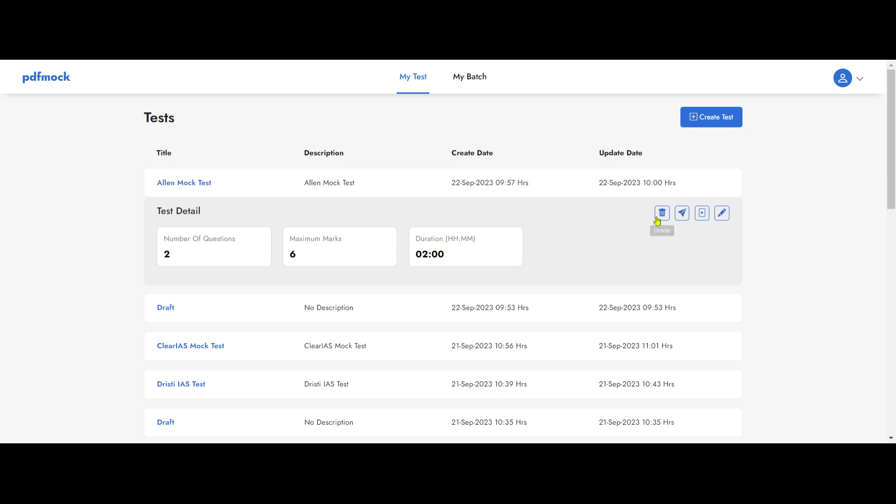
{"action": "left_click", "coordinate": [682, 213]}
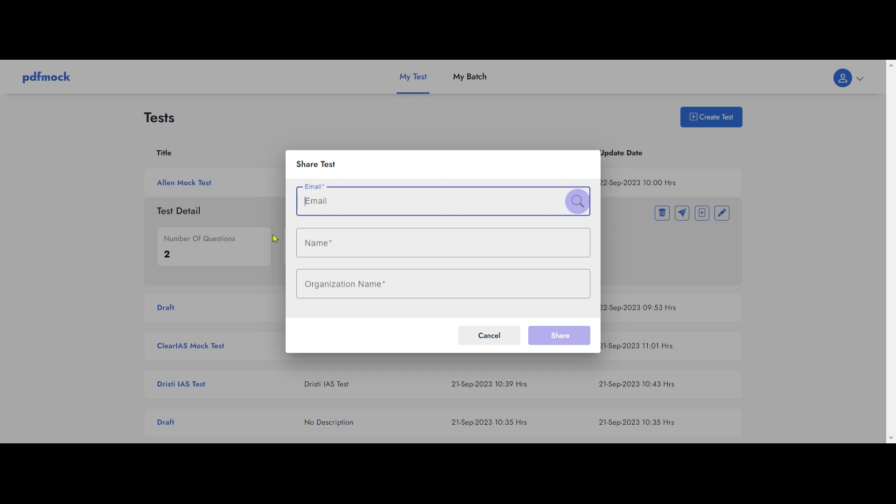
{"action": "left_click", "coordinate": [488, 336]}
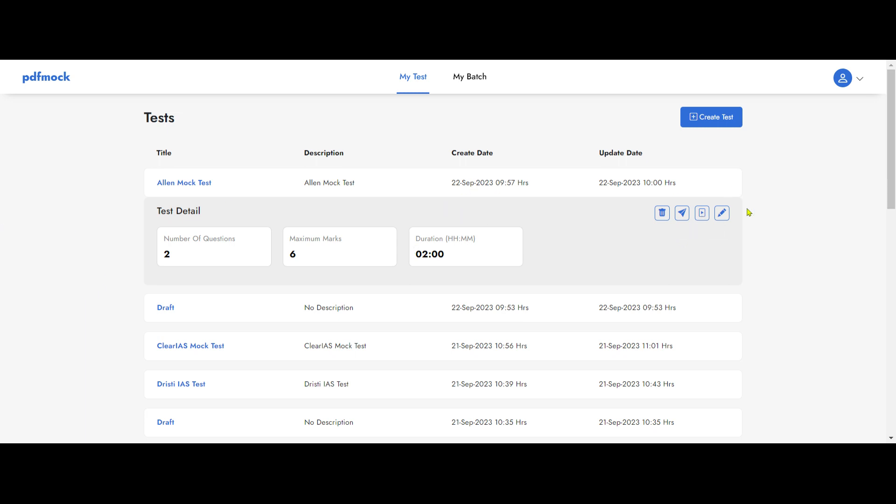
Step: Schedule Allen Mock Test in Closed Ended mode for the NEET Fresher and NEET Non Fresher batches, allowing external students
{"action": "left_click", "coordinate": [703, 214]}
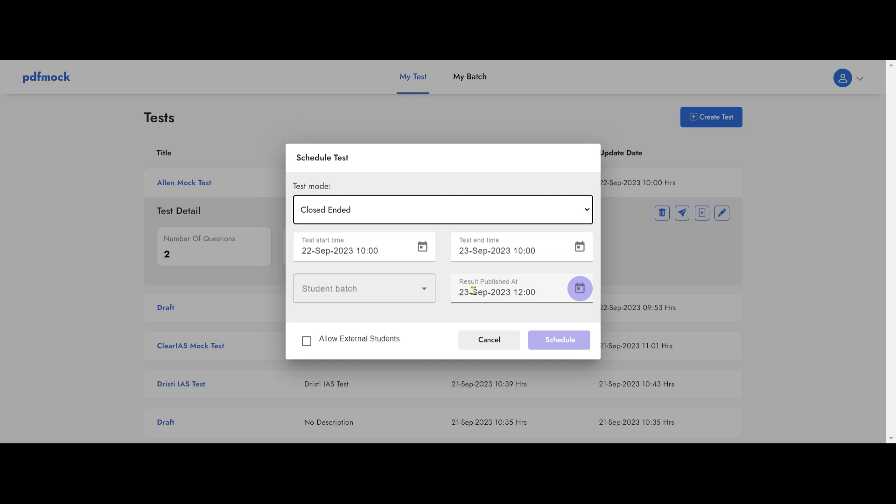
{"action": "left_click", "coordinate": [409, 292]}
{"action": "left_click", "coordinate": [350, 320]}
{"action": "left_click", "coordinate": [344, 344]}
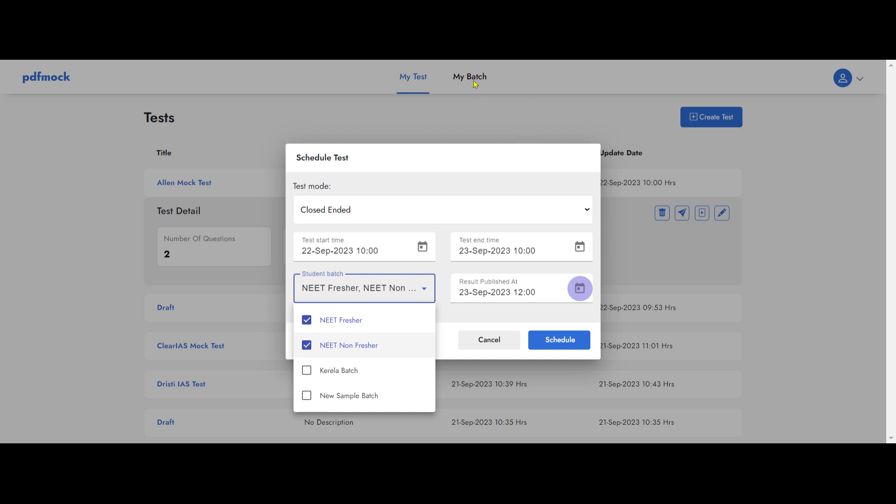
{"action": "left_click", "coordinate": [459, 120]}
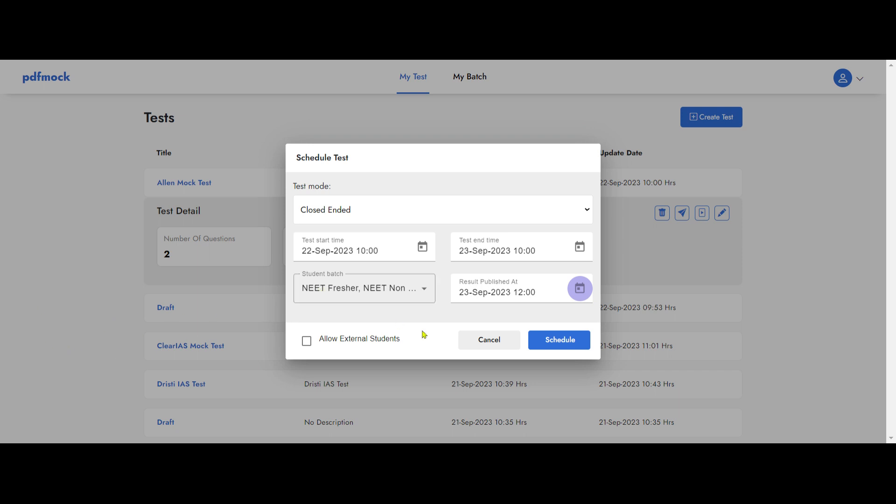
{"action": "left_click", "coordinate": [306, 341]}
{"action": "left_click", "coordinate": [559, 345]}
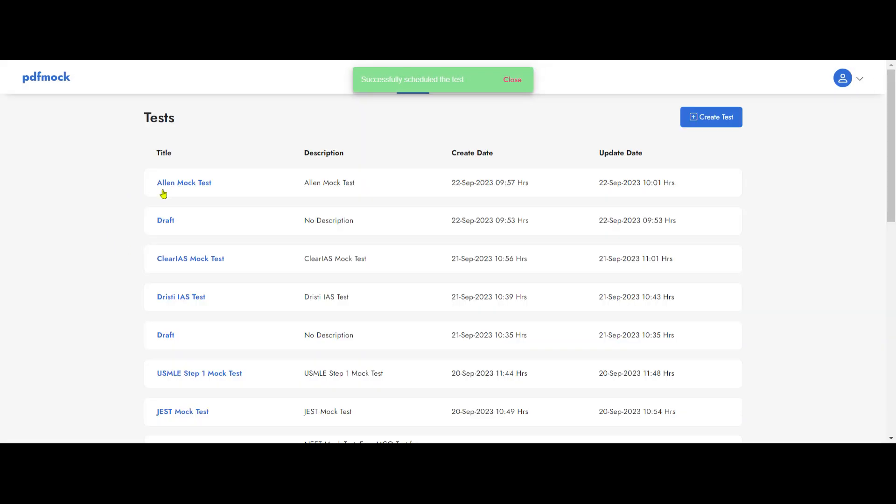
Step: Review the schedule details, test URL and schedule history of Allen Mock Test
{"action": "scroll", "coordinate": [835, 252], "scroll_direction": "down", "scroll_amount": 2}
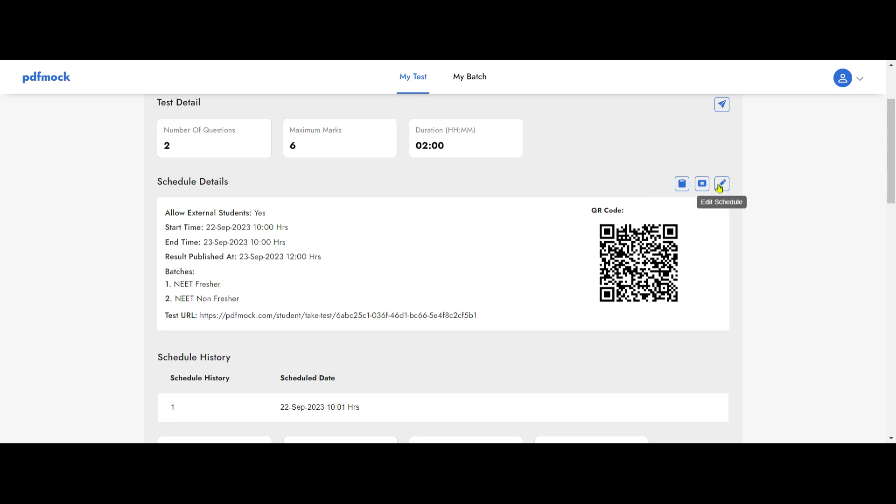
{"action": "scroll", "coordinate": [425, 228], "scroll_direction": "up", "scroll_amount": 1}
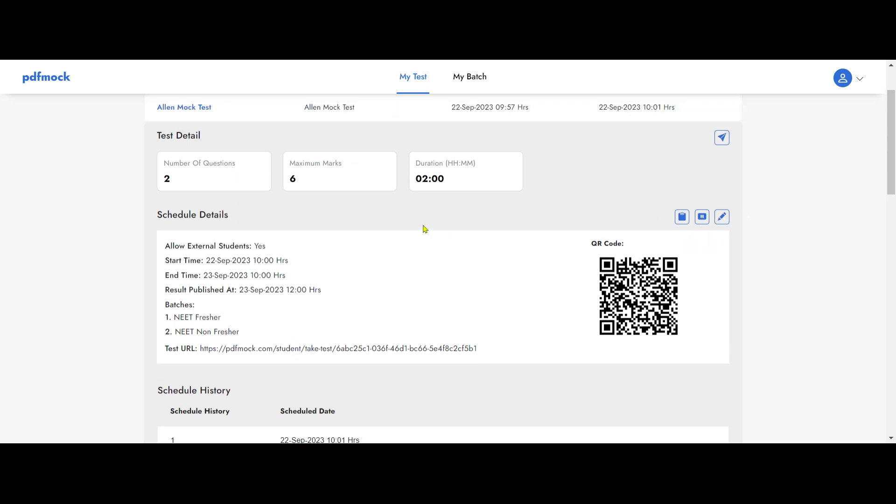